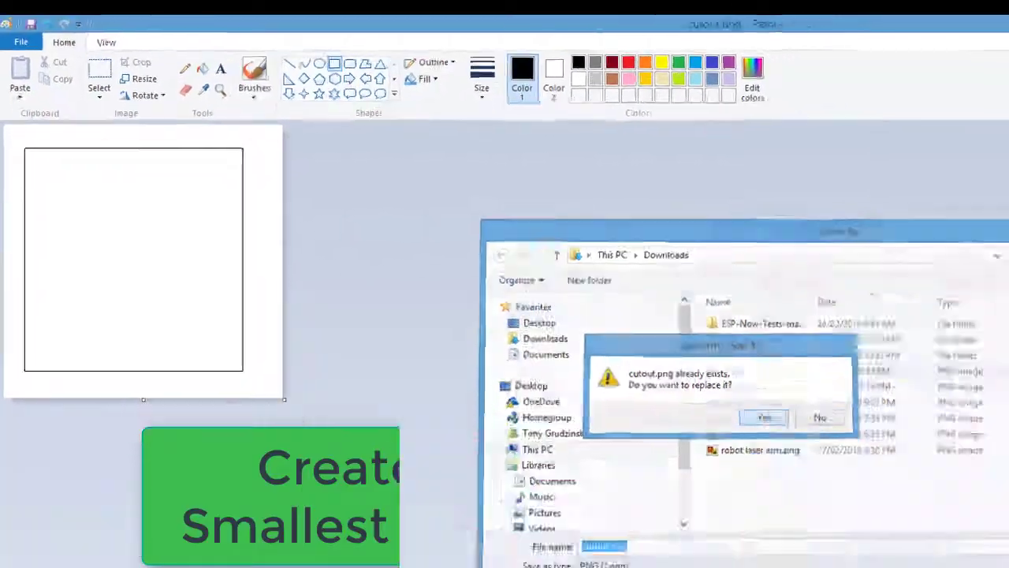
- Save the square drawing as cutout.png in Downloads, replacing the existing file
{"action": "left_click", "coordinate": [765, 417]}
{"action": "left_click_drag", "start_coordinate": [734, 27], "coordinate": [1008, 197]}
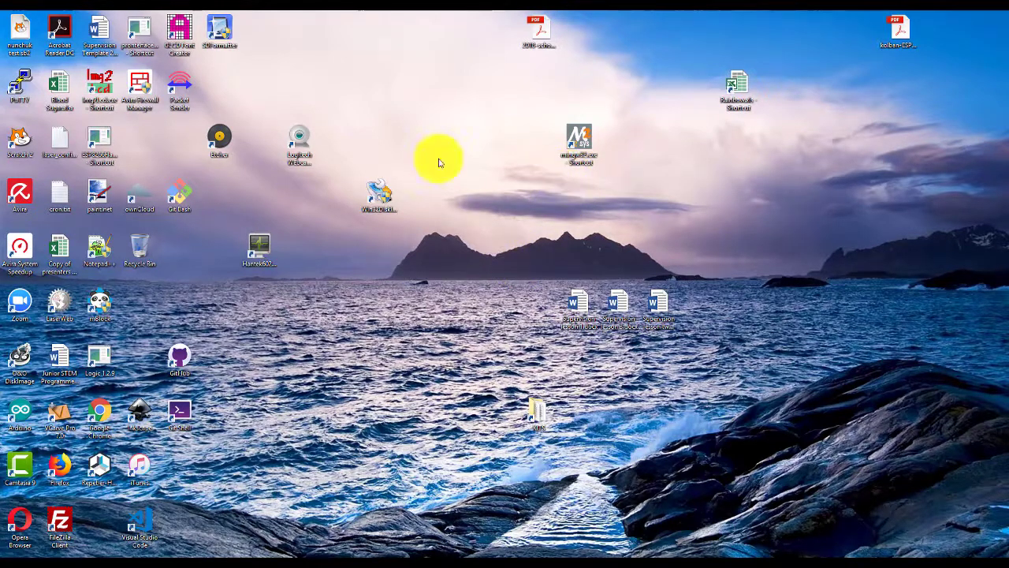
- Open LaserWeb and add cutout.png from the Downloads folder as a document
{"action": "double_click", "coordinate": [63, 301]}
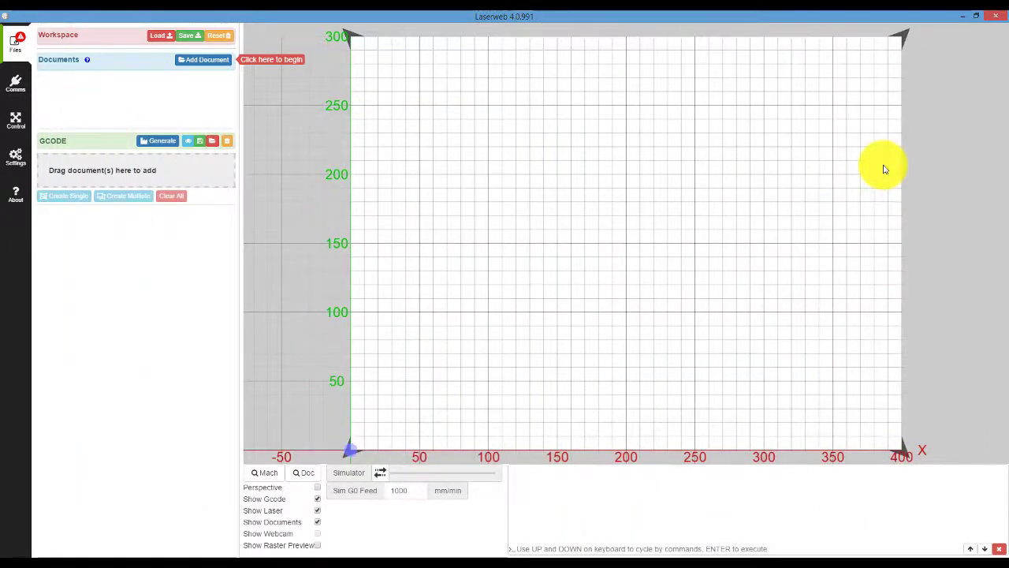
{"action": "left_click", "coordinate": [207, 61]}
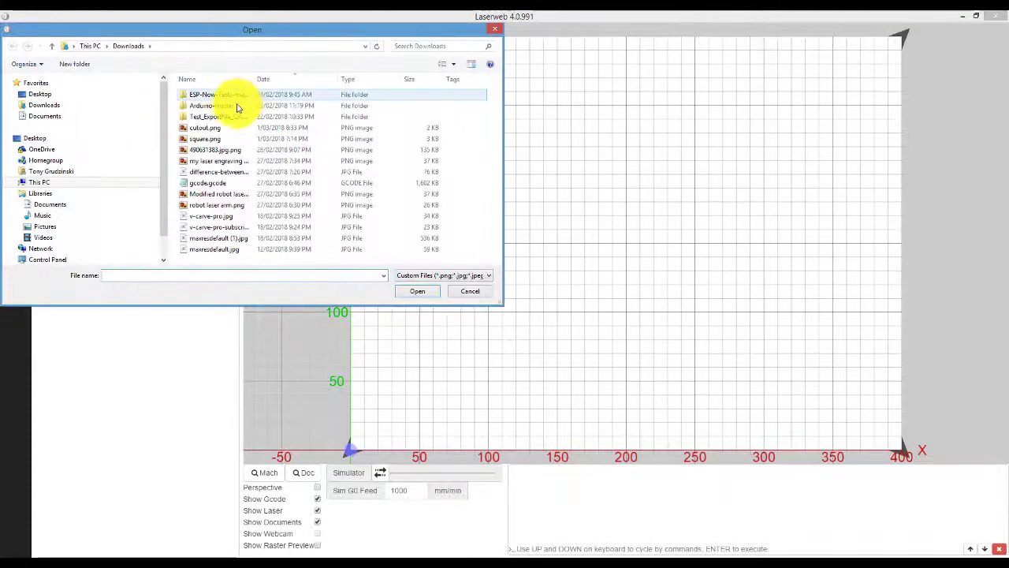
{"action": "left_click", "coordinate": [223, 128]}
{"action": "left_click", "coordinate": [418, 290]}
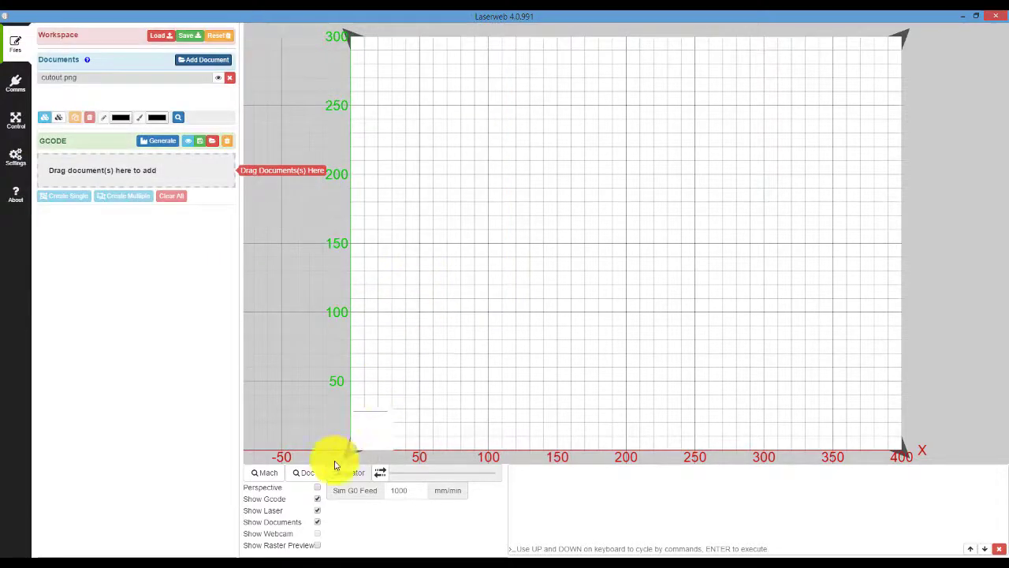
- Trace the cutout.png bitmap into a vector with smoothing turned on, previewing the trace before creating it
{"action": "left_click", "coordinate": [309, 474]}
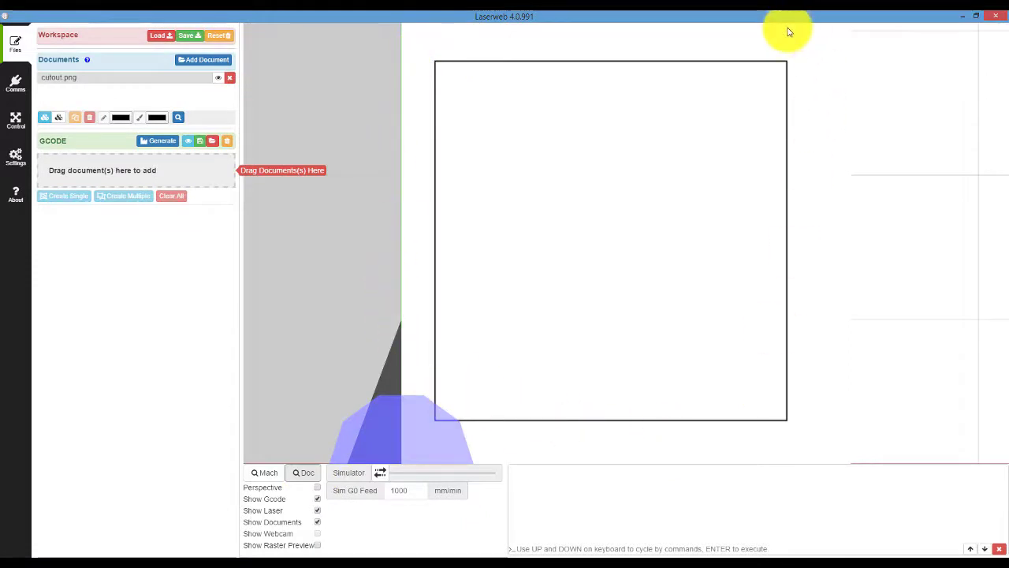
{"action": "scroll", "coordinate": [608, 275], "scroll_direction": "down", "scroll_amount": 3}
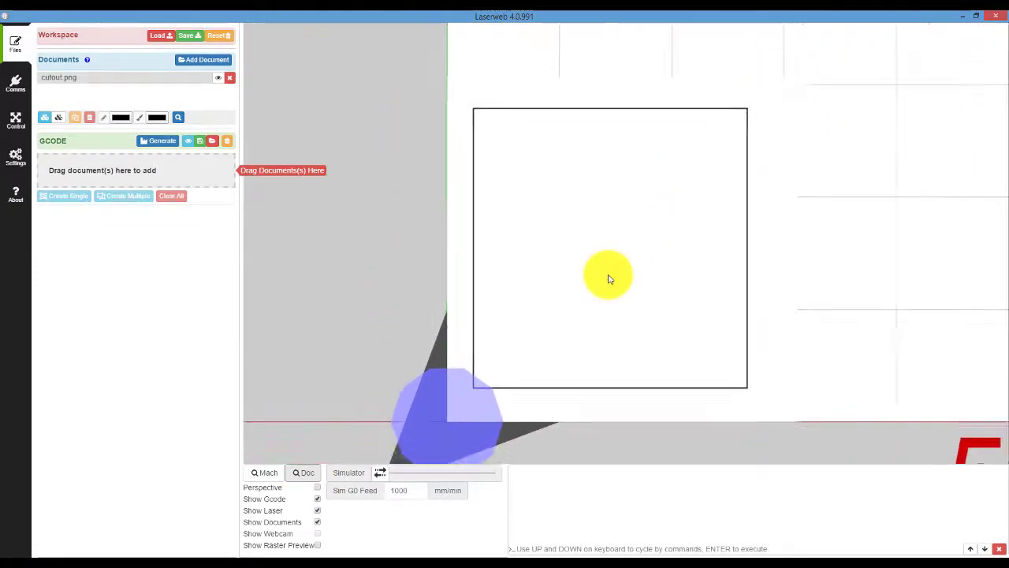
{"action": "scroll", "coordinate": [607, 278], "scroll_direction": "down", "scroll_amount": 2}
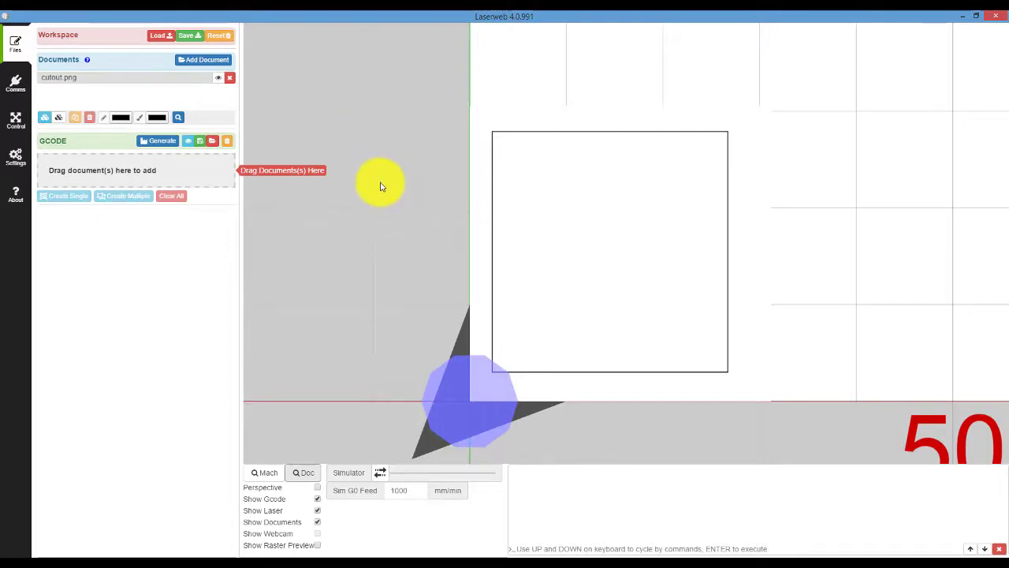
{"action": "scroll", "coordinate": [381, 185], "scroll_direction": "down", "scroll_amount": 3}
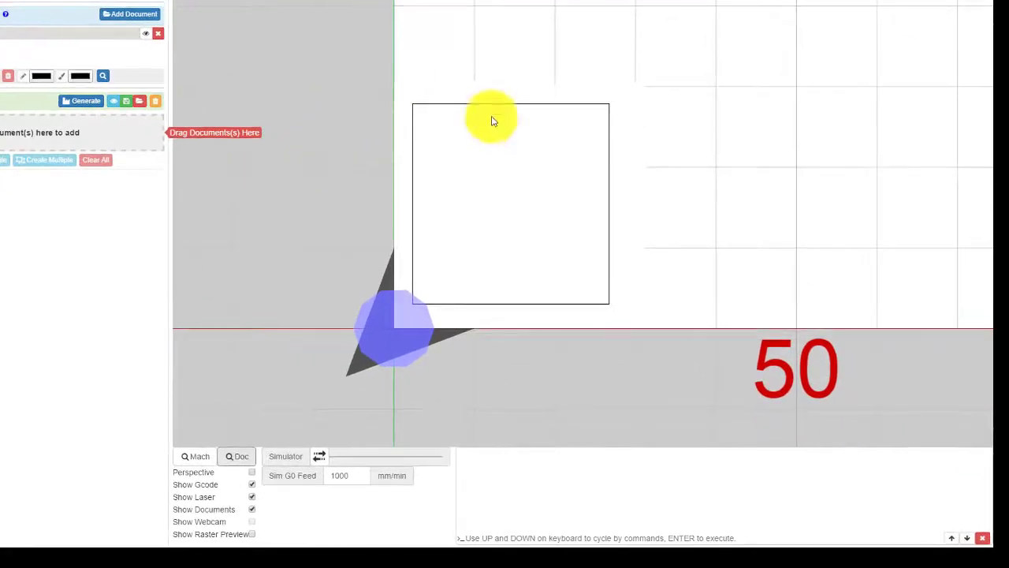
{"action": "left_click", "coordinate": [549, 138]}
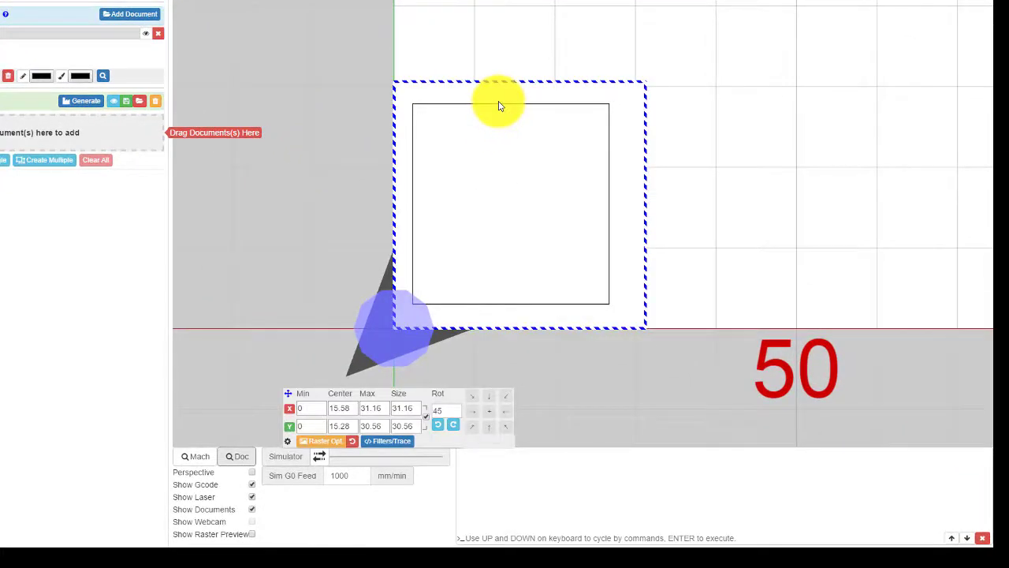
{"action": "left_click", "coordinate": [380, 442]}
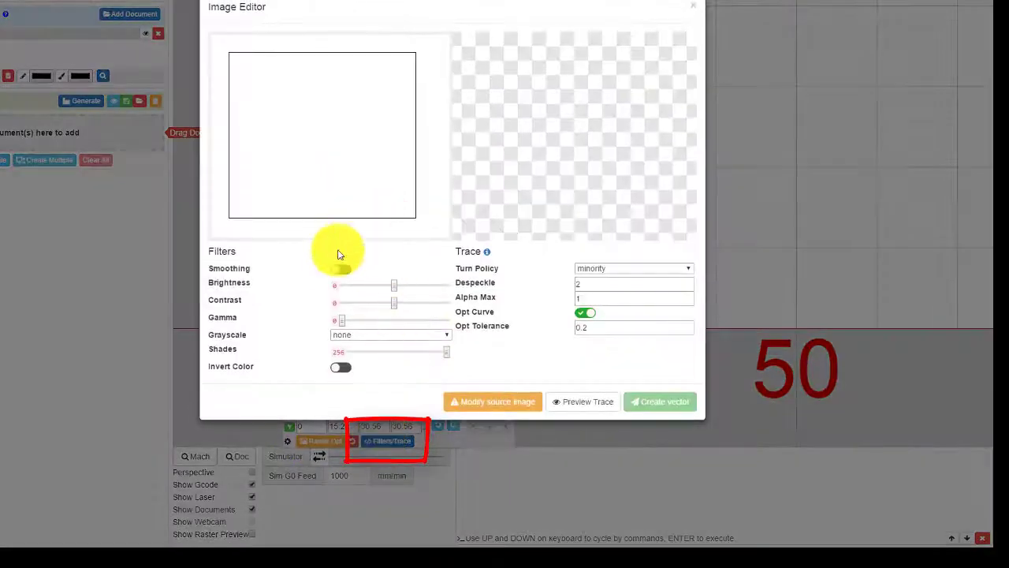
{"action": "left_click", "coordinate": [345, 272]}
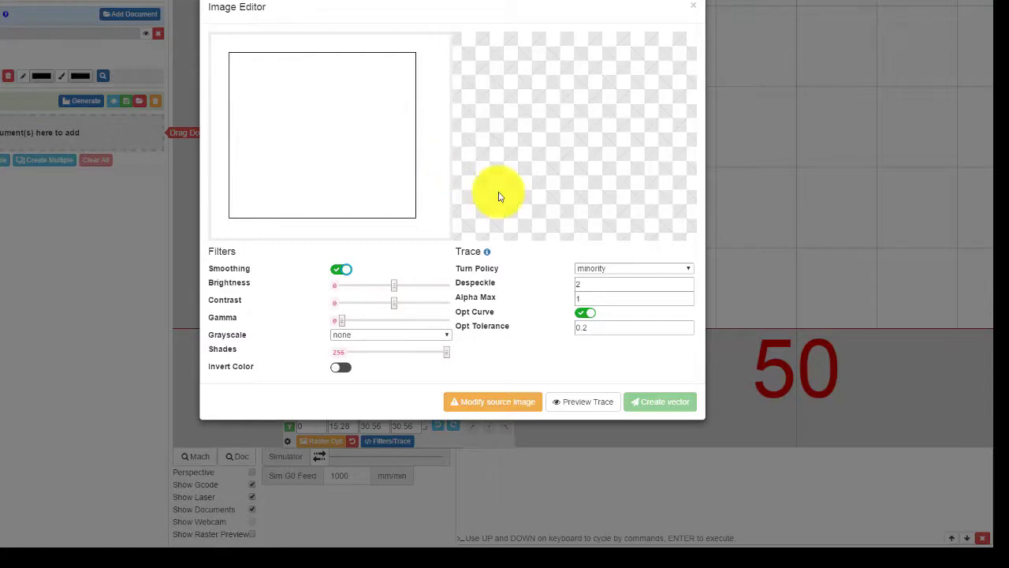
{"action": "left_click", "coordinate": [596, 403]}
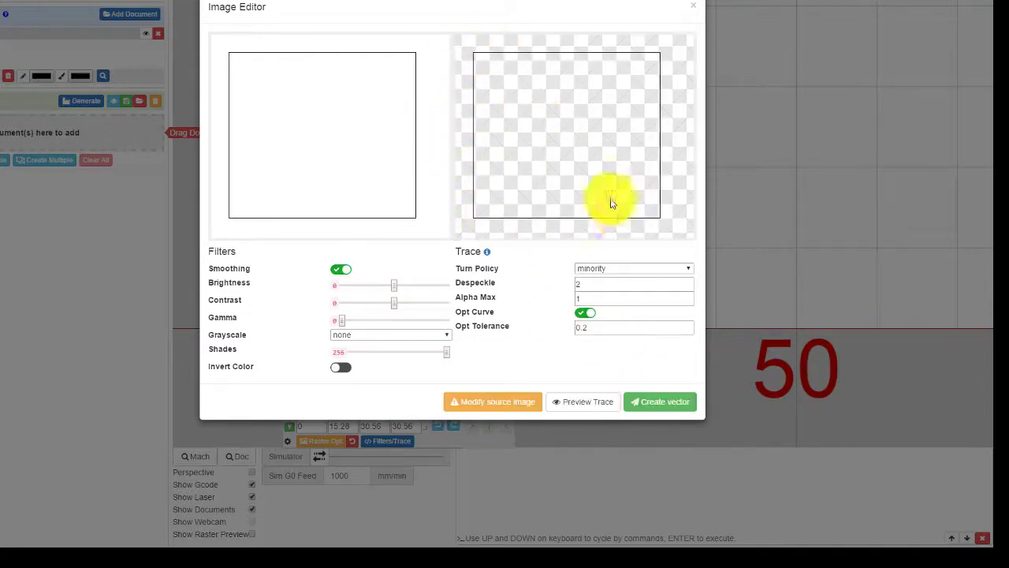
{"action": "left_click", "coordinate": [663, 403]}
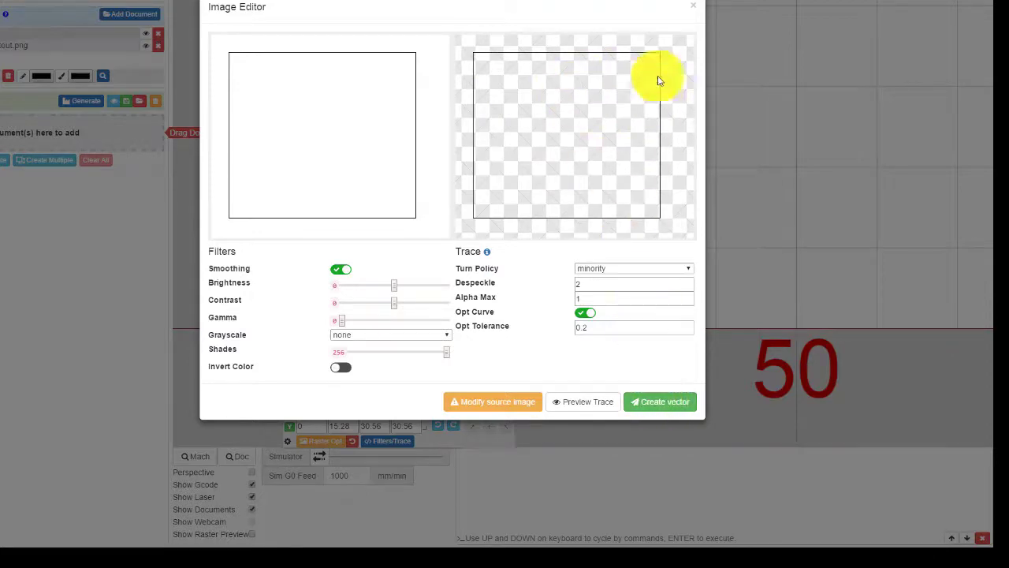
{"action": "left_click", "coordinate": [693, 6]}
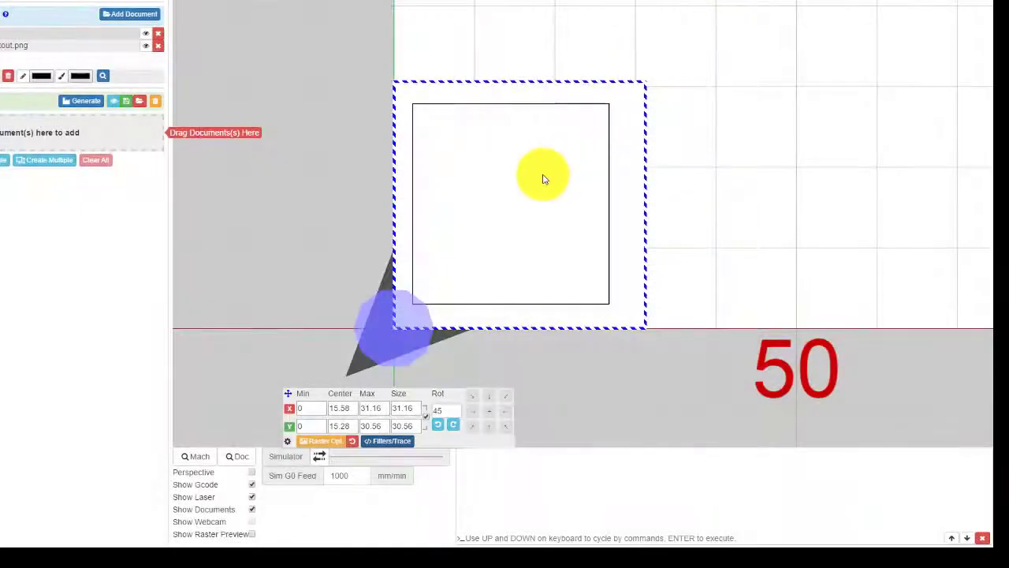
- Move the cutout.png bitmap away from its vector trace and hide the bitmap
{"action": "left_click_drag", "start_coordinate": [541, 174], "coordinate": [845, 135]}
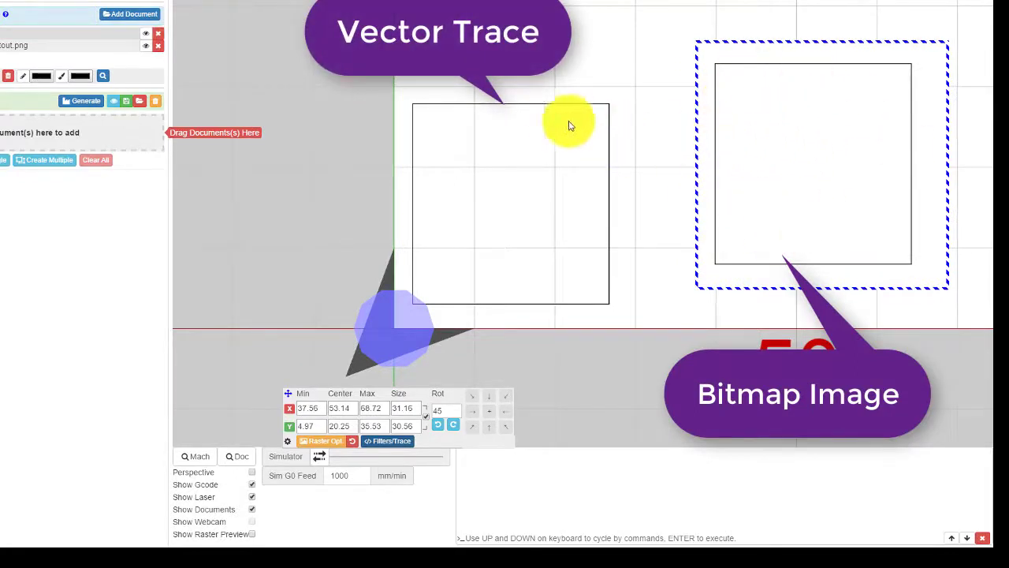
{"action": "left_click", "coordinate": [551, 106]}
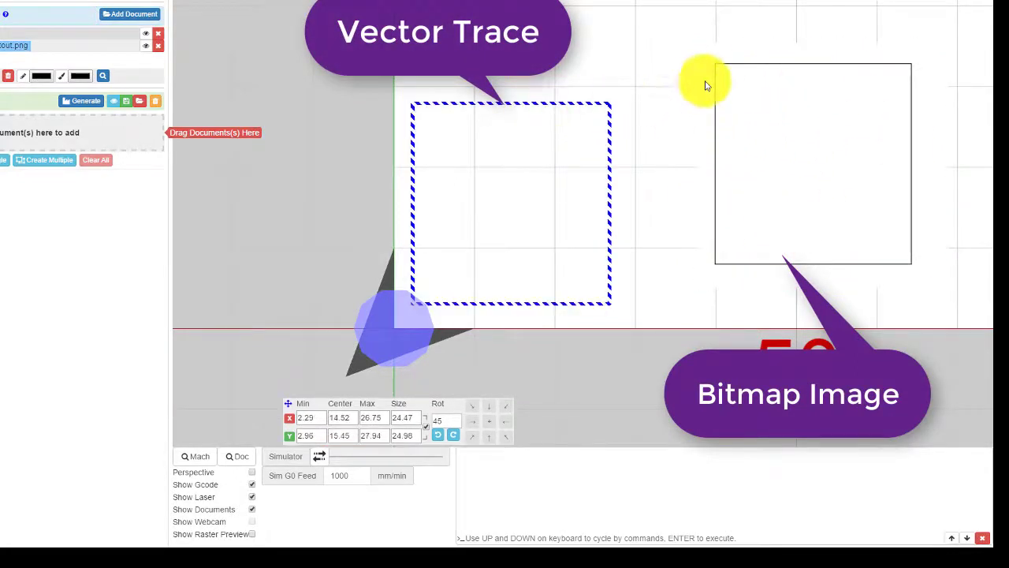
{"action": "left_click", "coordinate": [731, 71]}
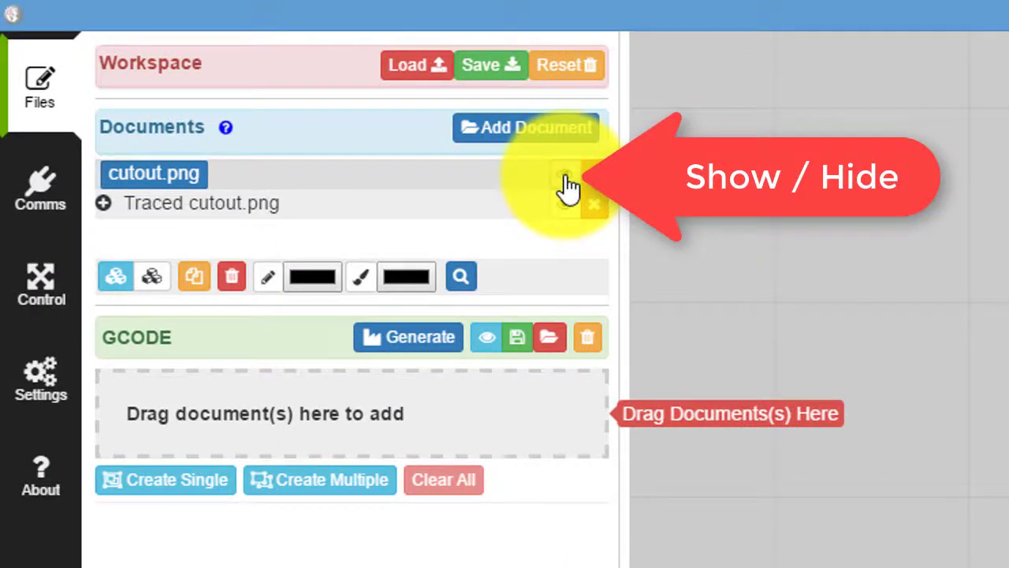
{"action": "left_click", "coordinate": [565, 175]}
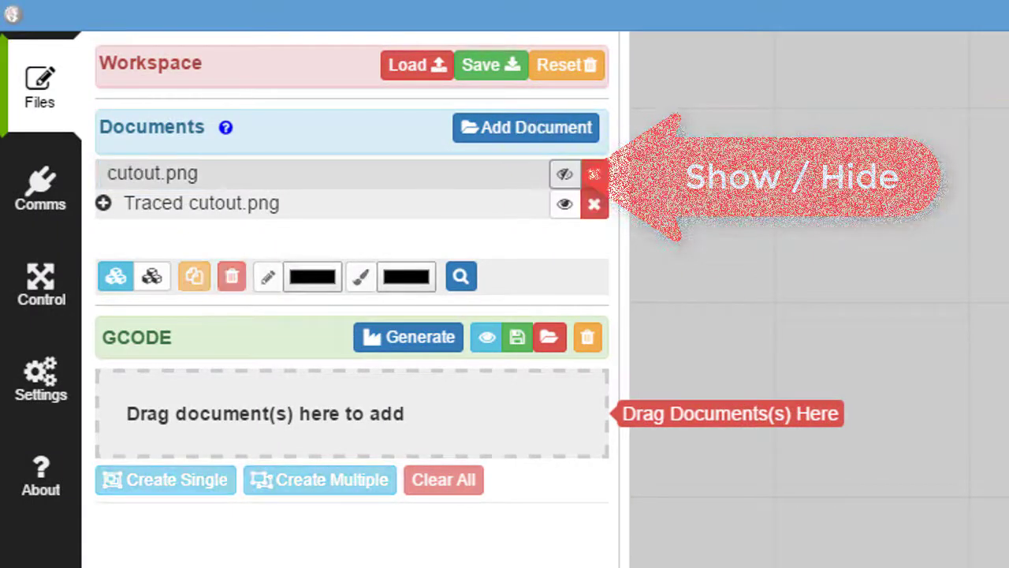
- Resize the svg path of Traced cutout.png to 100 by 100 with the proportions unlocked, and align its lower-left corner to the origin
{"action": "left_click", "coordinate": [103, 203]}
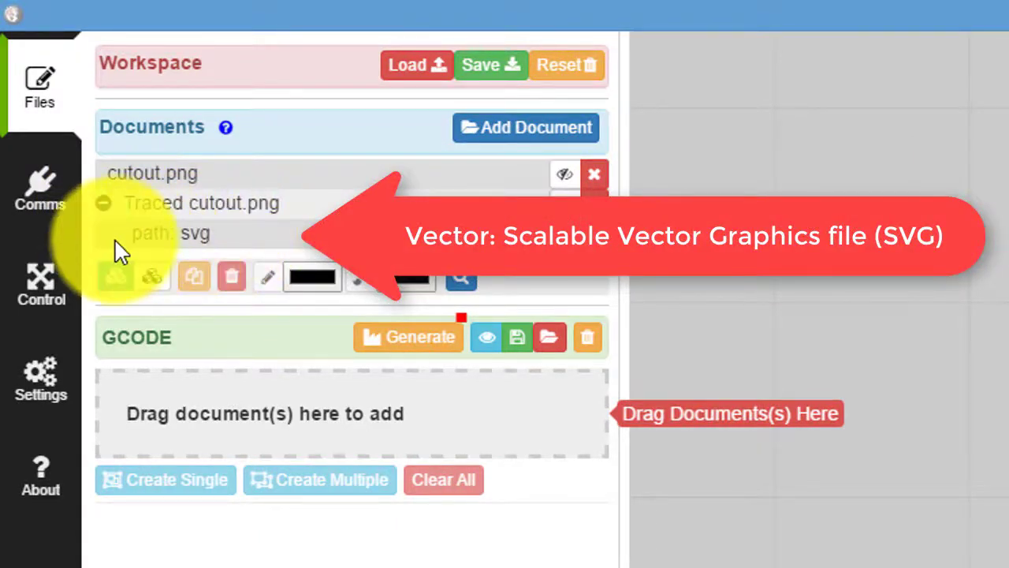
{"action": "left_click", "coordinate": [160, 232]}
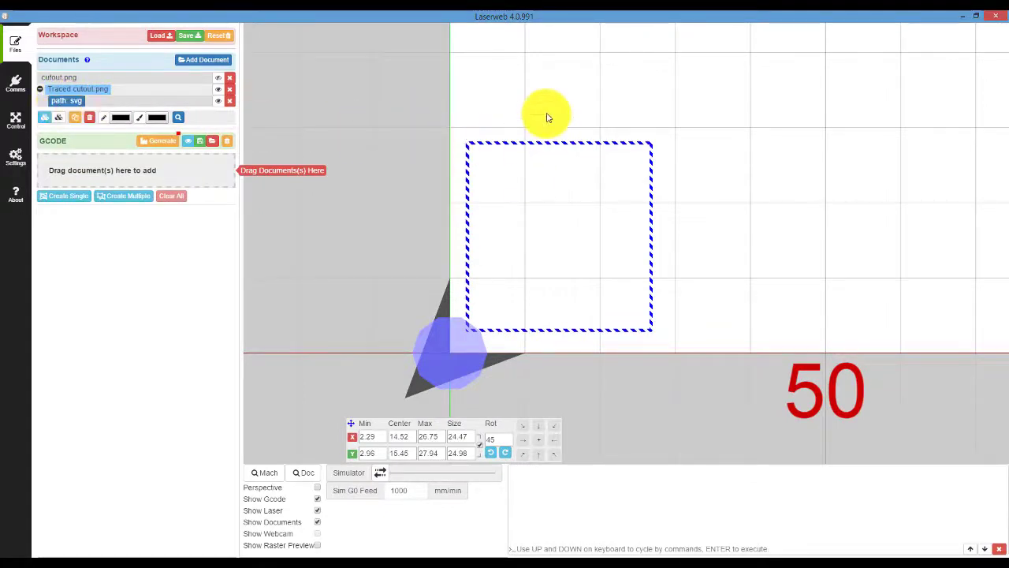
{"action": "left_click", "coordinate": [499, 148]}
{"action": "left_click", "coordinate": [497, 146]}
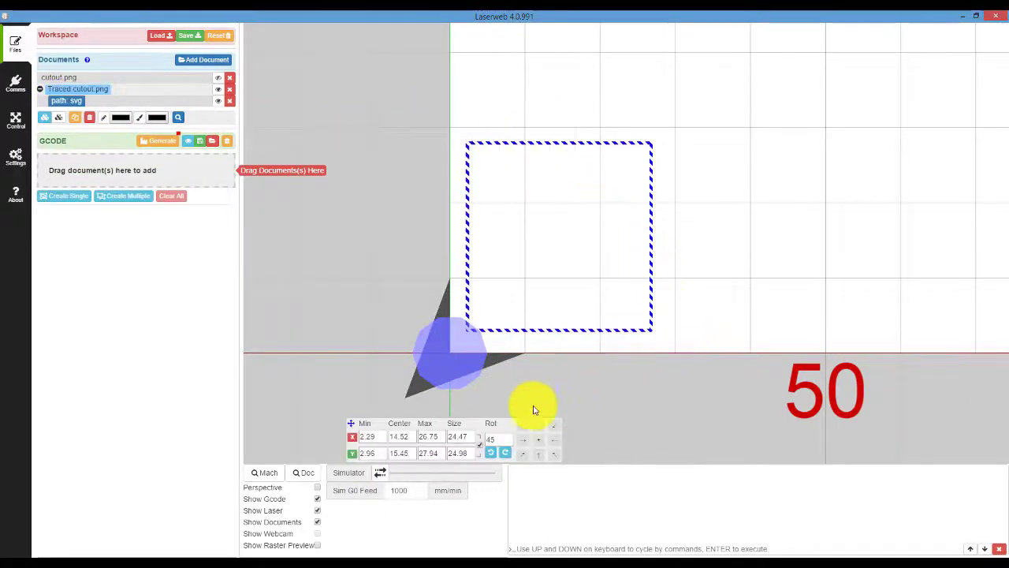
{"action": "left_click_drag", "start_coordinate": [465, 434], "coordinate": [447, 431]}
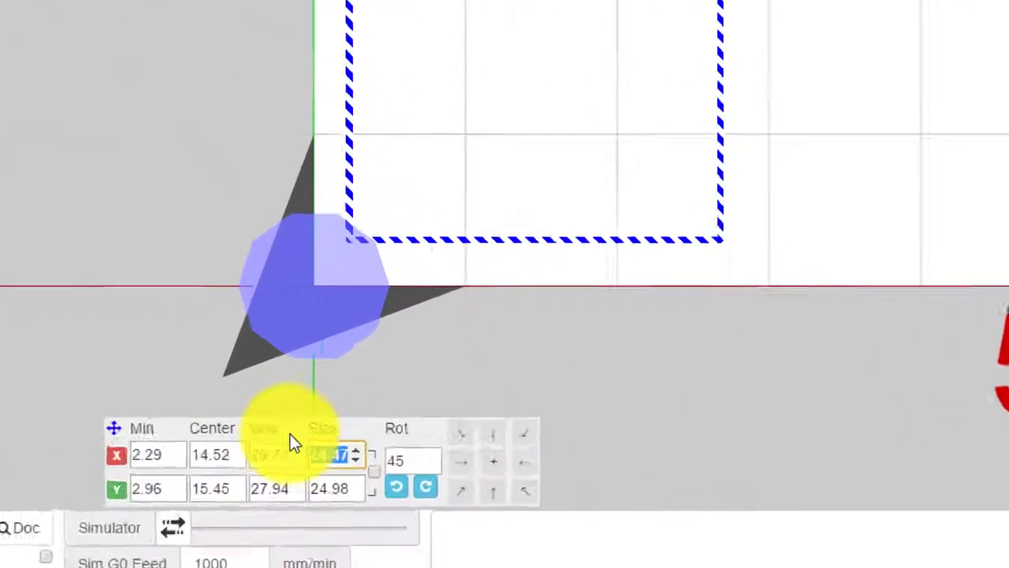
{"action": "type", "text": "100"}
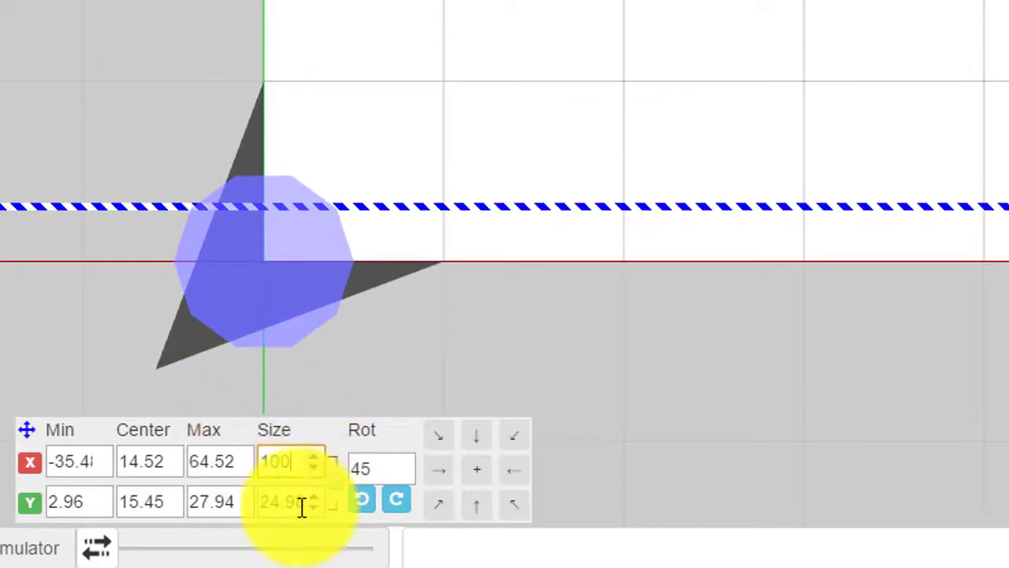
{"action": "left_click_drag", "start_coordinate": [298, 502], "coordinate": [225, 504]}
{"action": "type", "text": "100"}
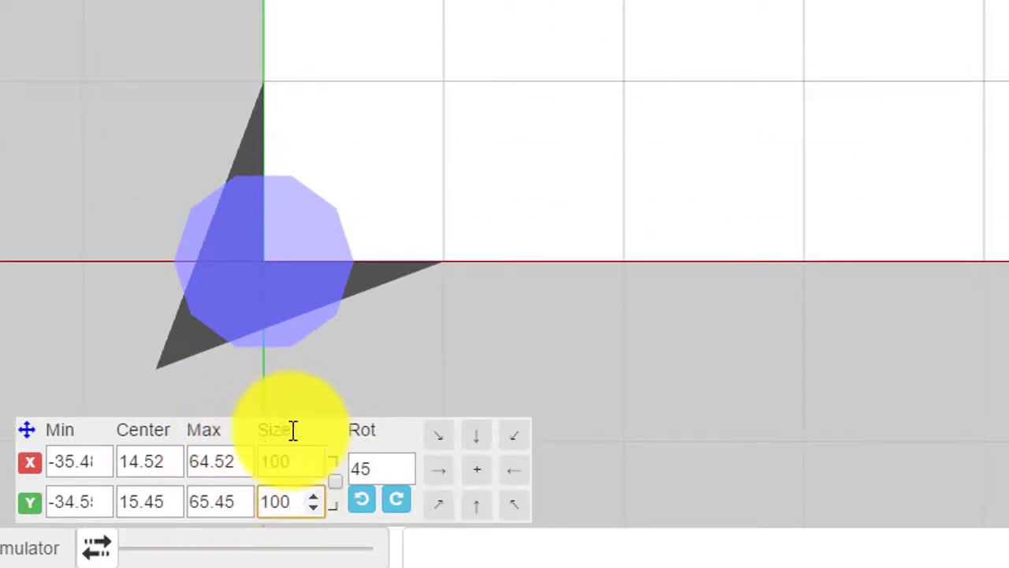
{"action": "left_click", "coordinate": [515, 446]}
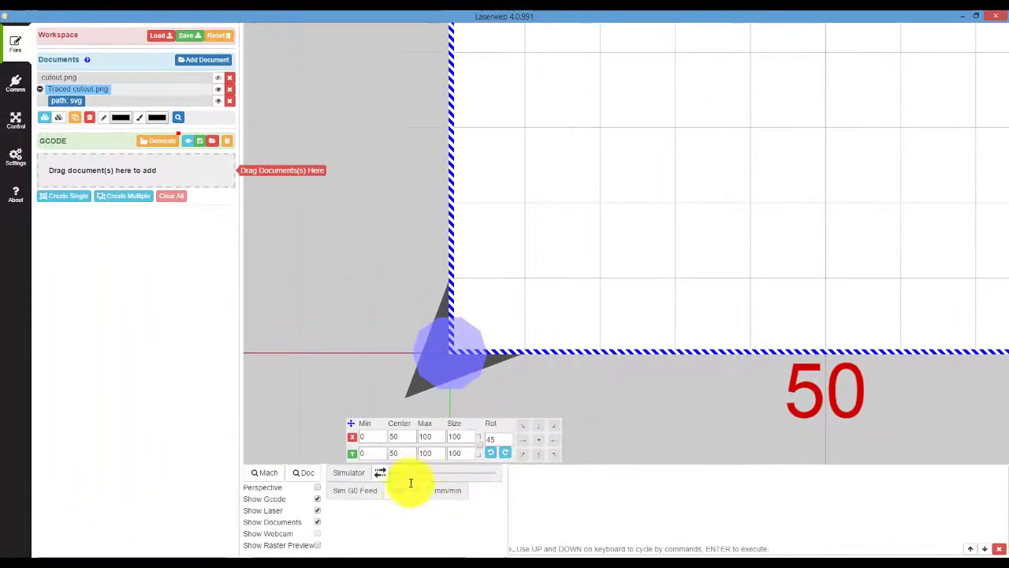
- Add the traced svg path to the G-code job as a Laser Cut operation
{"action": "left_click", "coordinate": [307, 476]}
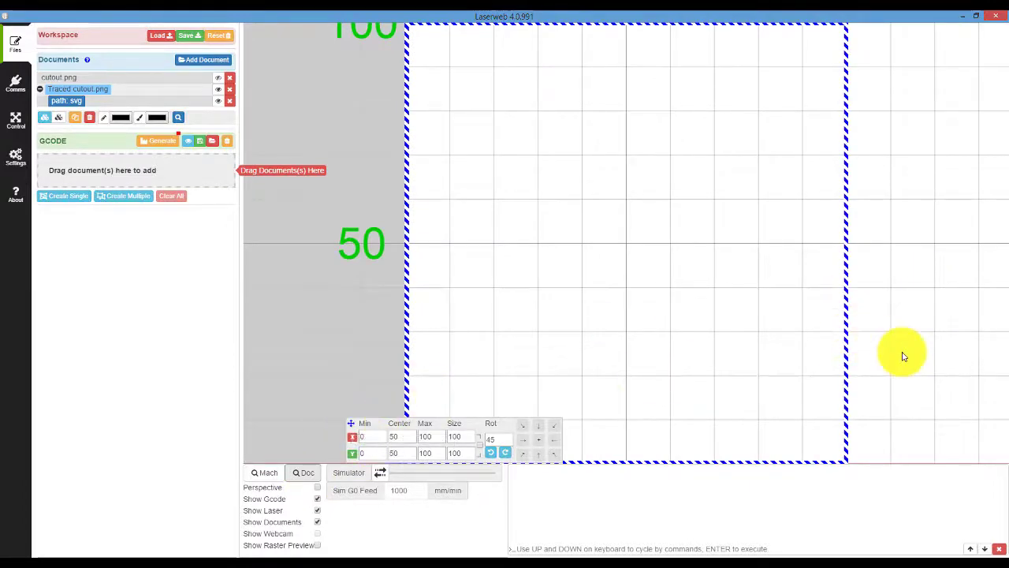
{"action": "scroll", "coordinate": [902, 357], "scroll_direction": "down", "scroll_amount": 4}
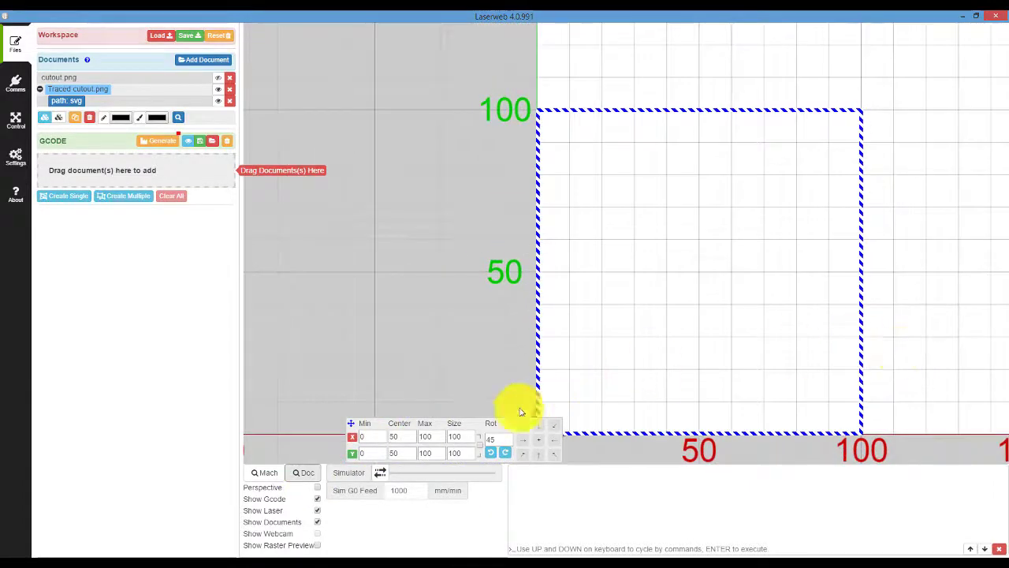
{"action": "left_click_drag", "start_coordinate": [351, 425], "coordinate": [271, 325]}
{"action": "left_click", "coordinate": [579, 385]}
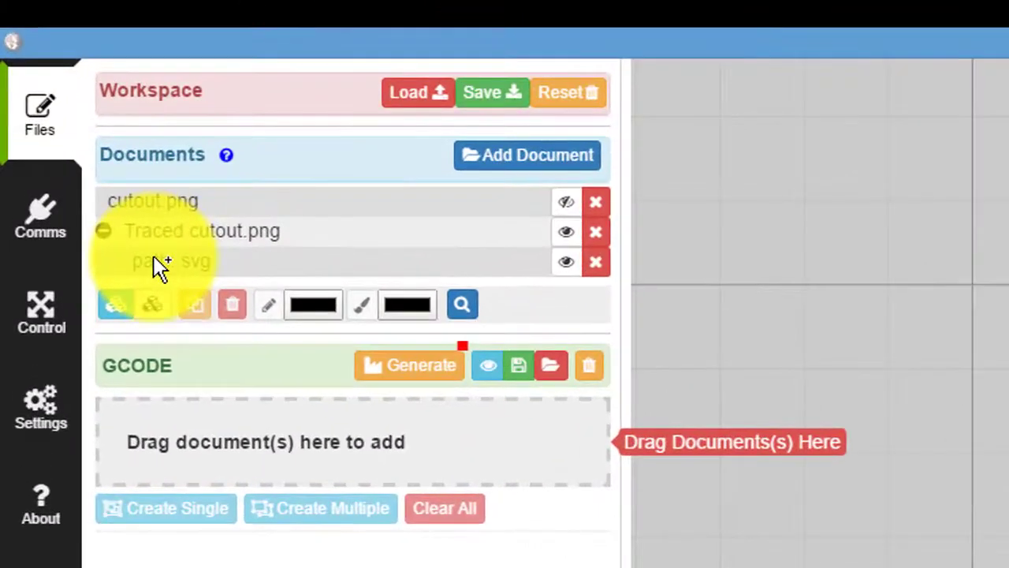
{"action": "left_click_drag", "start_coordinate": [157, 267], "coordinate": [200, 450]}
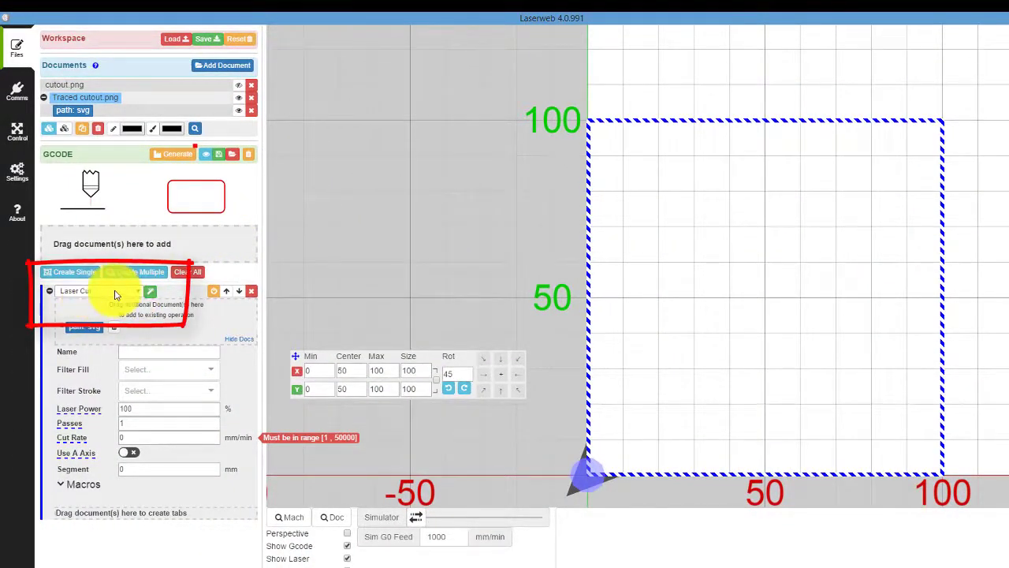
- Set the Laser Cut operation's cut rate to 200 mm/min and generate the G-code
{"action": "left_click", "coordinate": [142, 436]}
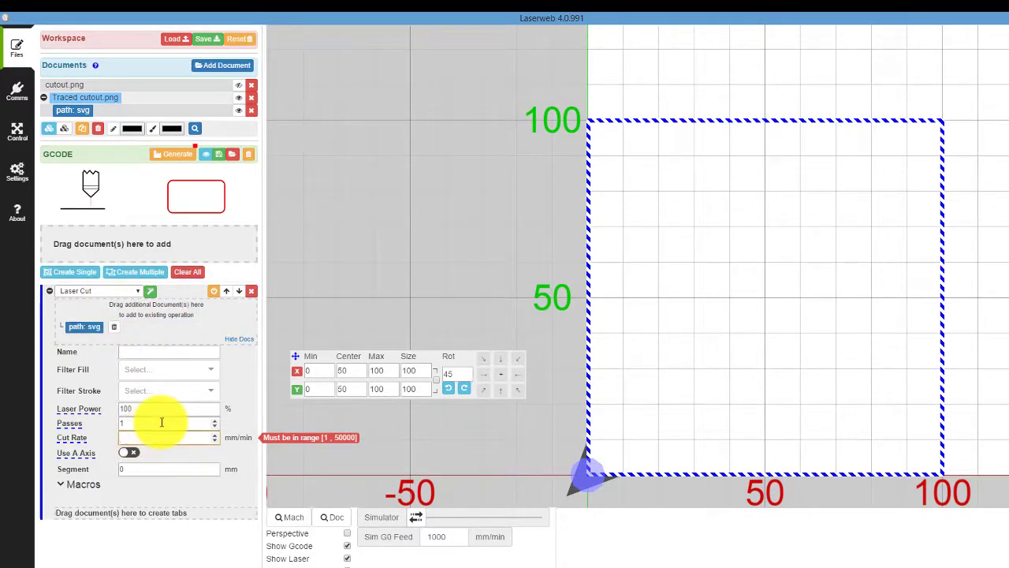
{"action": "type", "text": "200"}
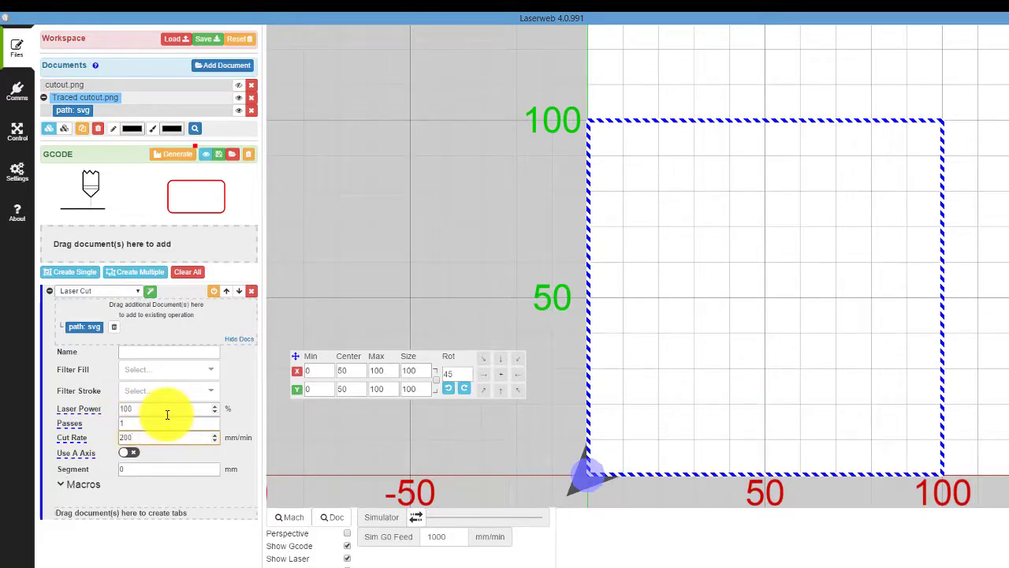
{"action": "left_click", "coordinate": [169, 155]}
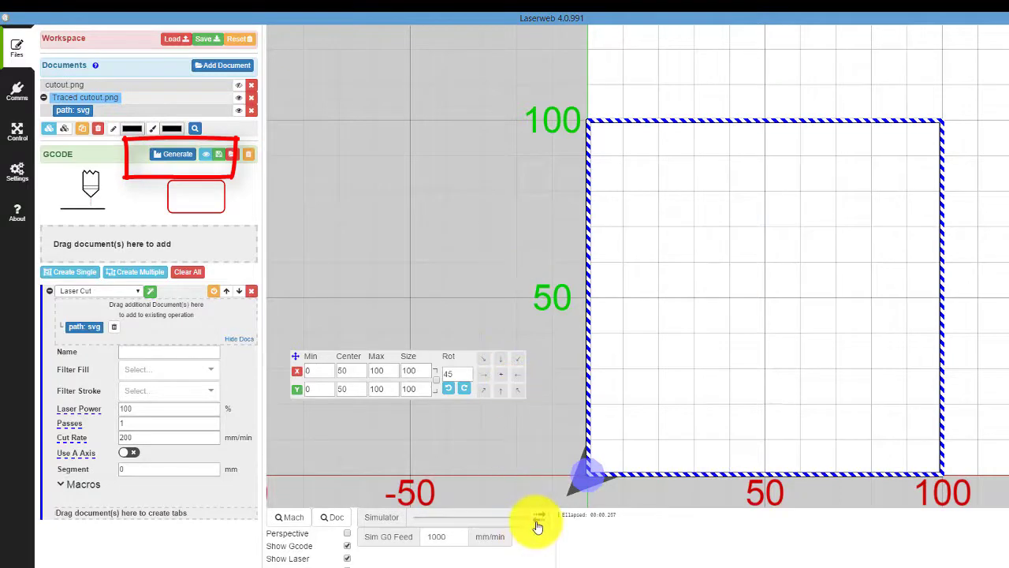
- Deselect the path and play the cut simulation back and forth to examine the laser's route around the square
{"action": "left_click", "coordinate": [595, 462]}
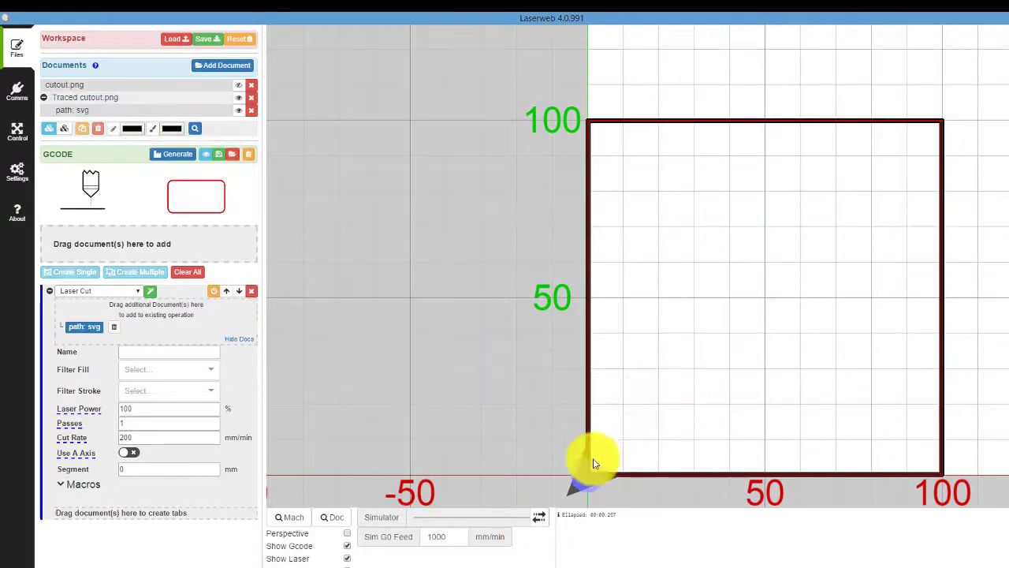
{"action": "left_click_drag", "start_coordinate": [536, 521], "coordinate": [404, 514]}
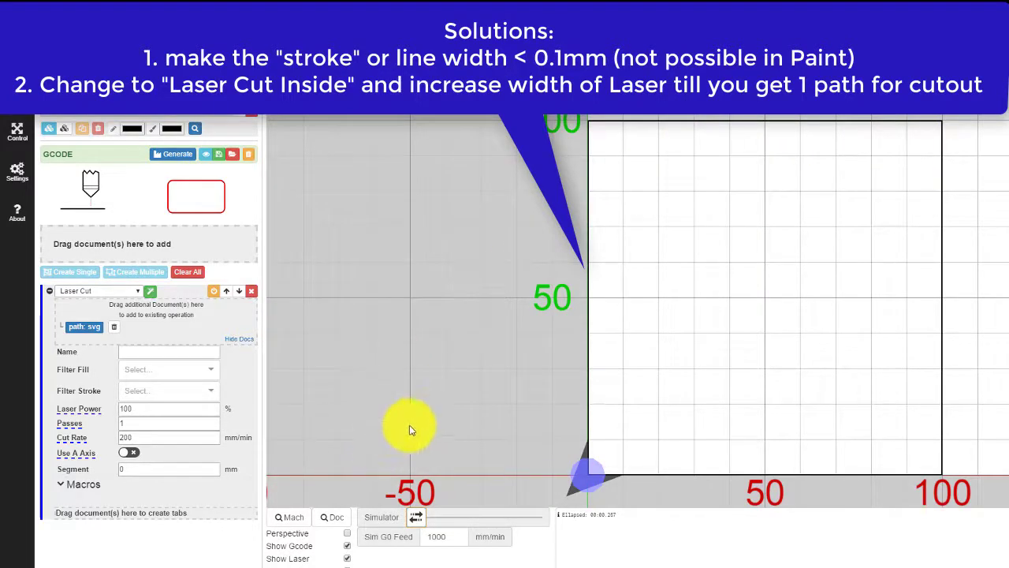
{"action": "left_click_drag", "start_coordinate": [417, 517], "coordinate": [527, 522]}
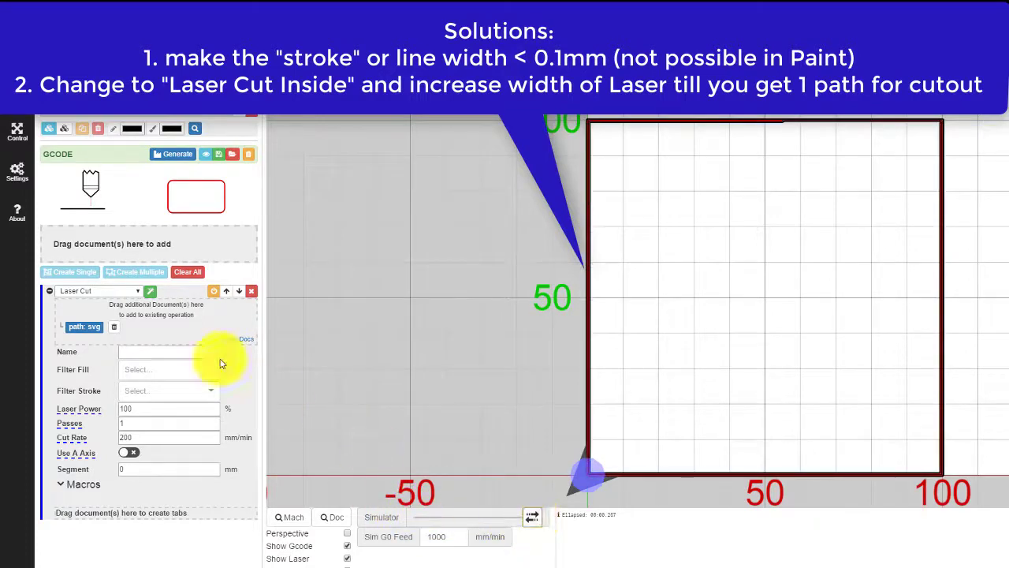
- Remove the existing Laser Cut operation and add the traced svg path to the G-code job again as a Laser Cut Inside operation
{"action": "left_click", "coordinate": [161, 154]}
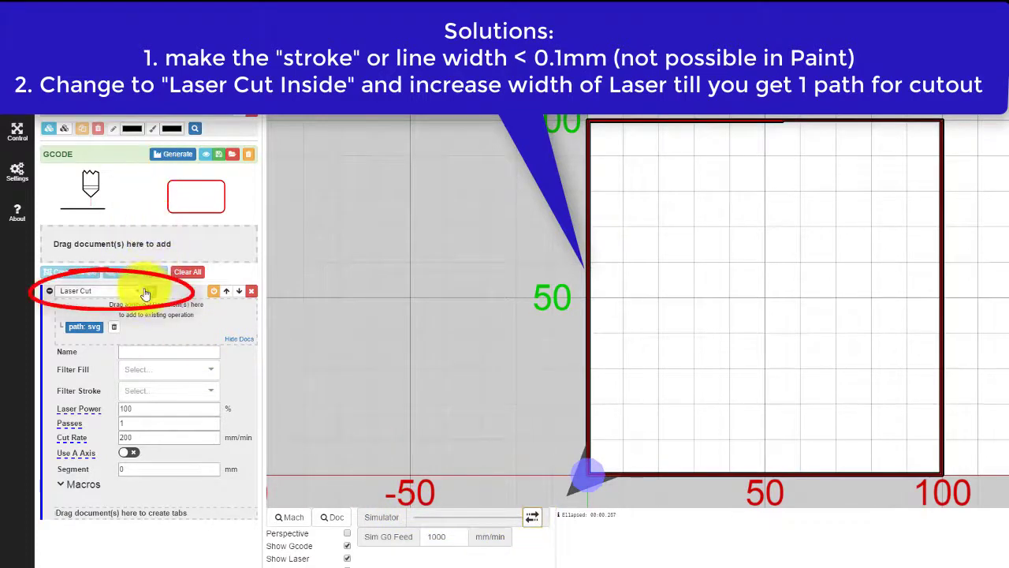
{"action": "left_click", "coordinate": [250, 292]}
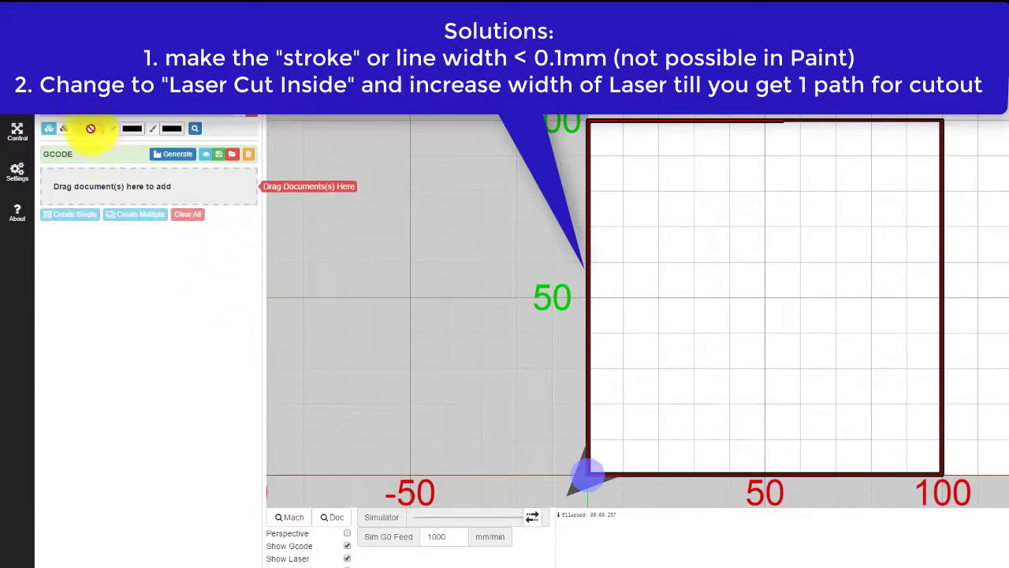
{"action": "left_click_drag", "start_coordinate": [85, 116], "coordinate": [89, 187]}
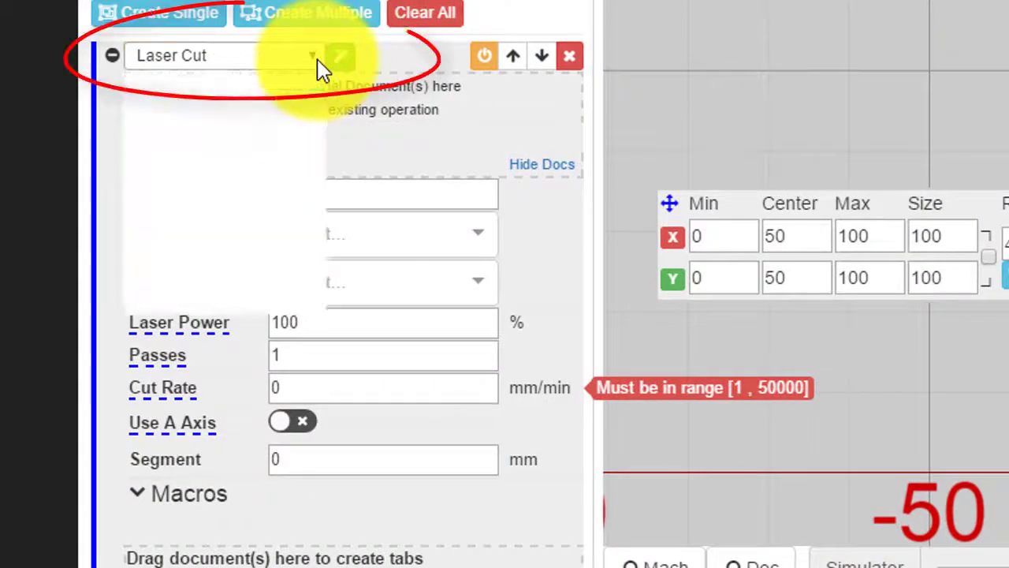
{"action": "left_click", "coordinate": [288, 91]}
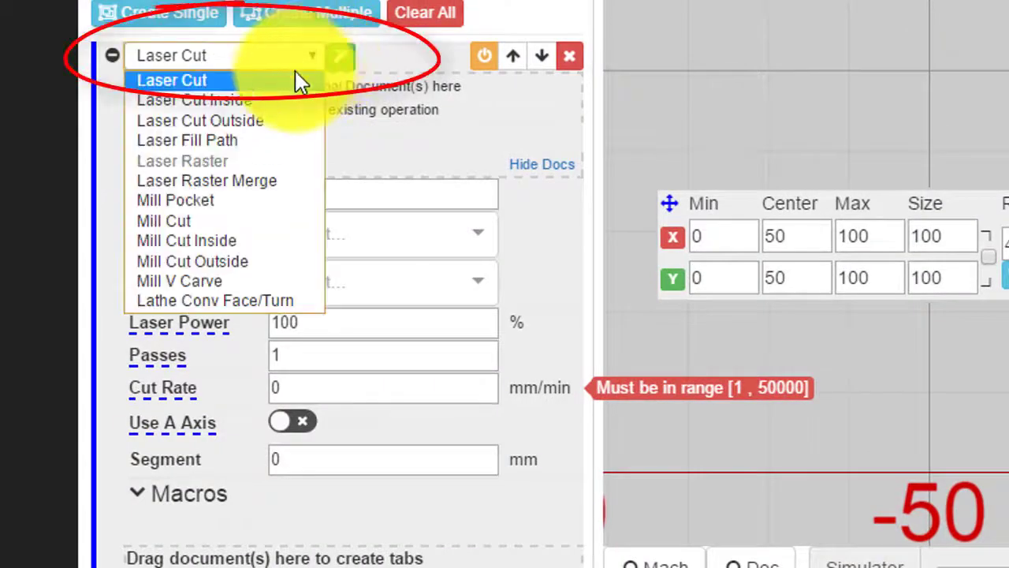
{"action": "left_click", "coordinate": [284, 101]}
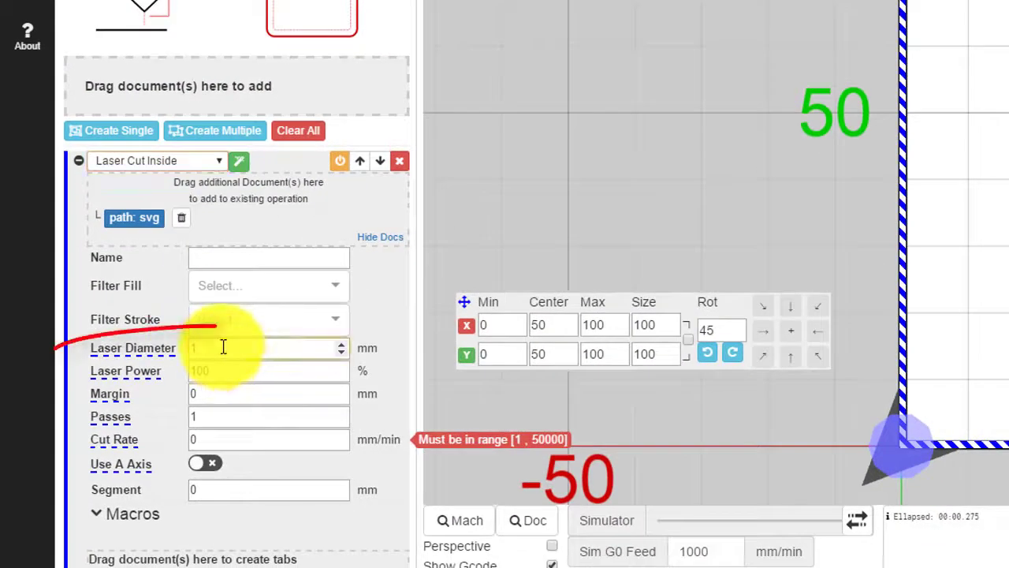
- Set the Laser Cut Inside operation's laser diameter to 0.3 mm
{"action": "key", "text": "BackSpace"}
{"action": "type", "text": "."}
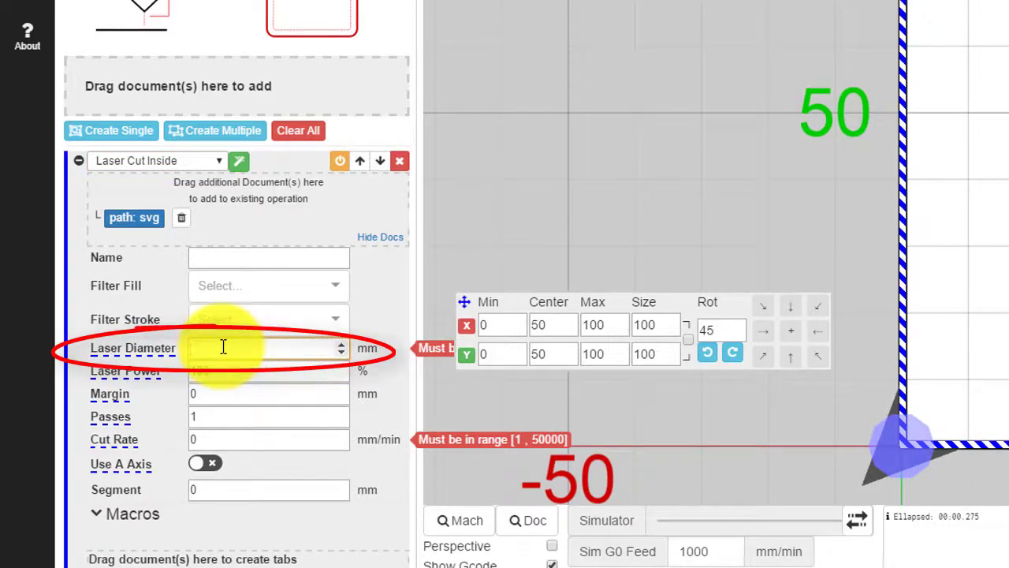
{"action": "type", "text": "2"}
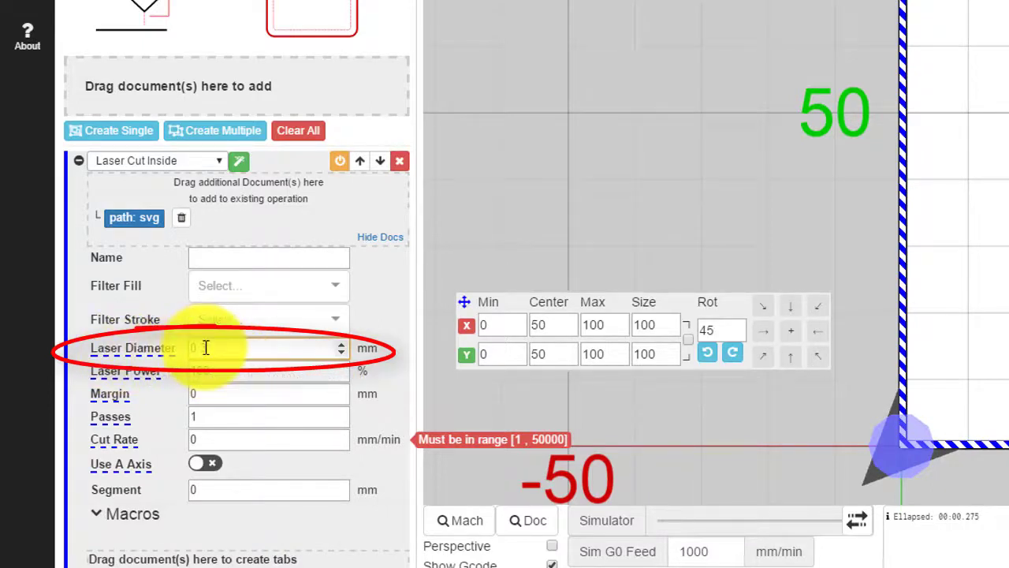
{"action": "type", "text": ".3"}
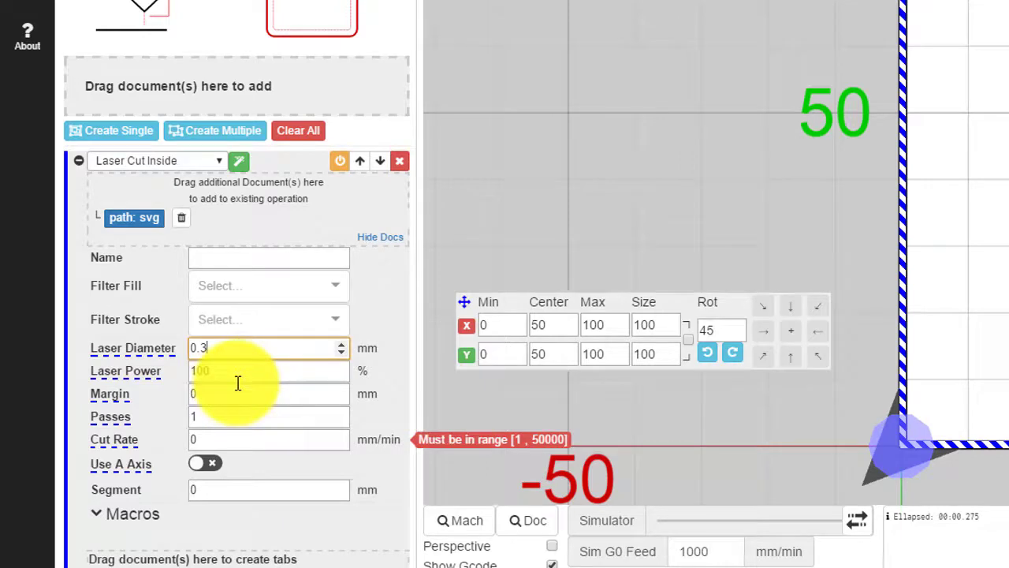
- Set the Laser Cut Inside operation's cut rate to 200 mm/min and generate the G-code
{"action": "left_click", "coordinate": [221, 436]}
{"action": "type", "text": "200"}
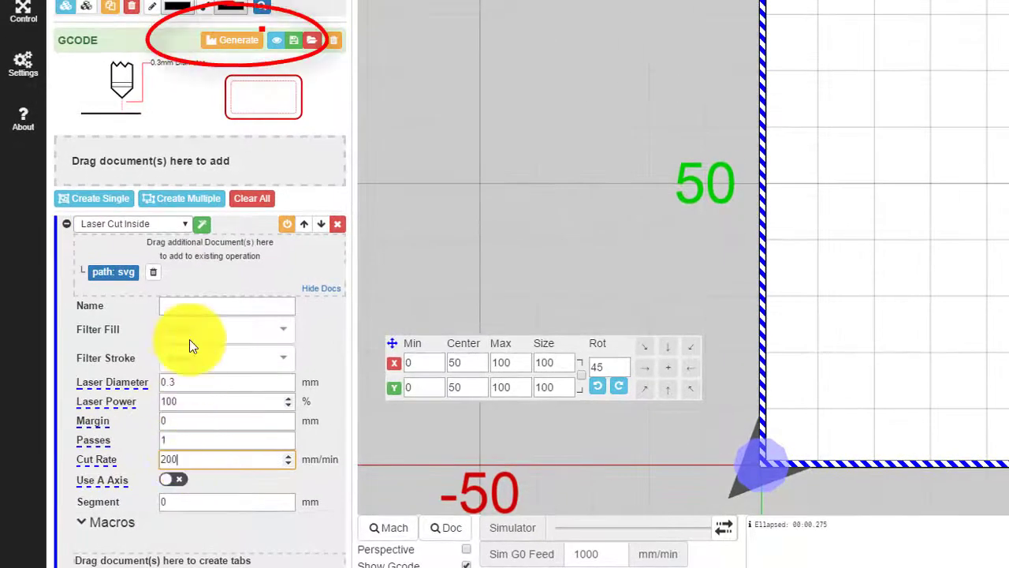
{"action": "left_click", "coordinate": [224, 41]}
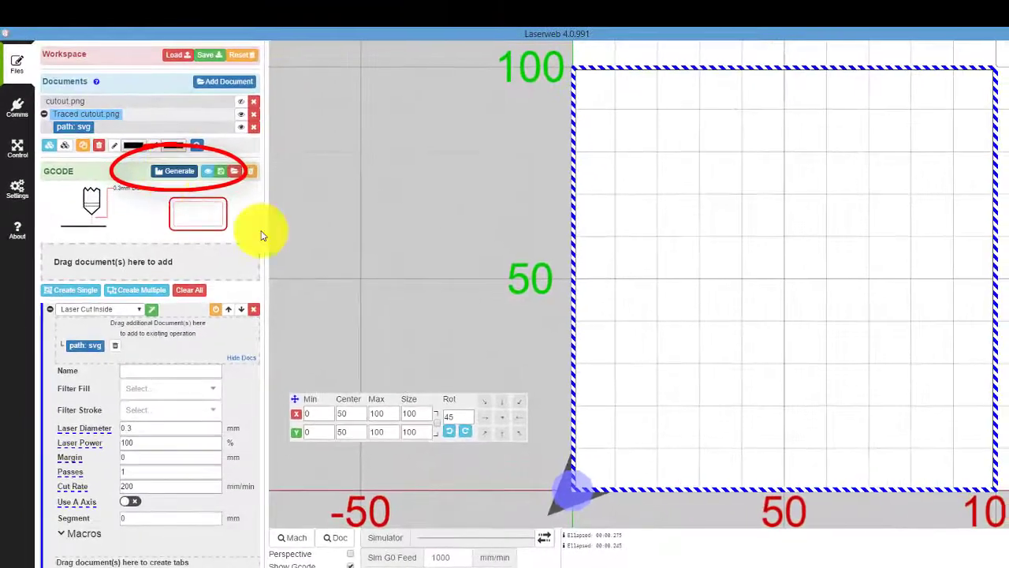
- Deselect the path and play the cut simulation to examine the laser's route for the inside cut
{"action": "left_click", "coordinate": [646, 323]}
{"action": "left_click_drag", "start_coordinate": [479, 541], "coordinate": [549, 546]}
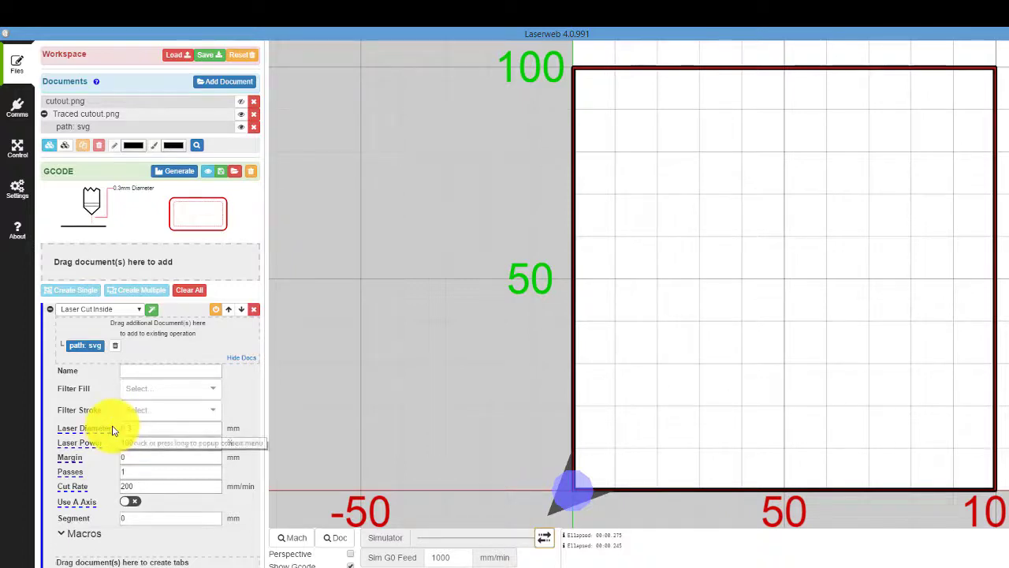
- View the generated G-code to check its passes and number of paths, and close the listing
{"action": "left_click", "coordinate": [208, 171]}
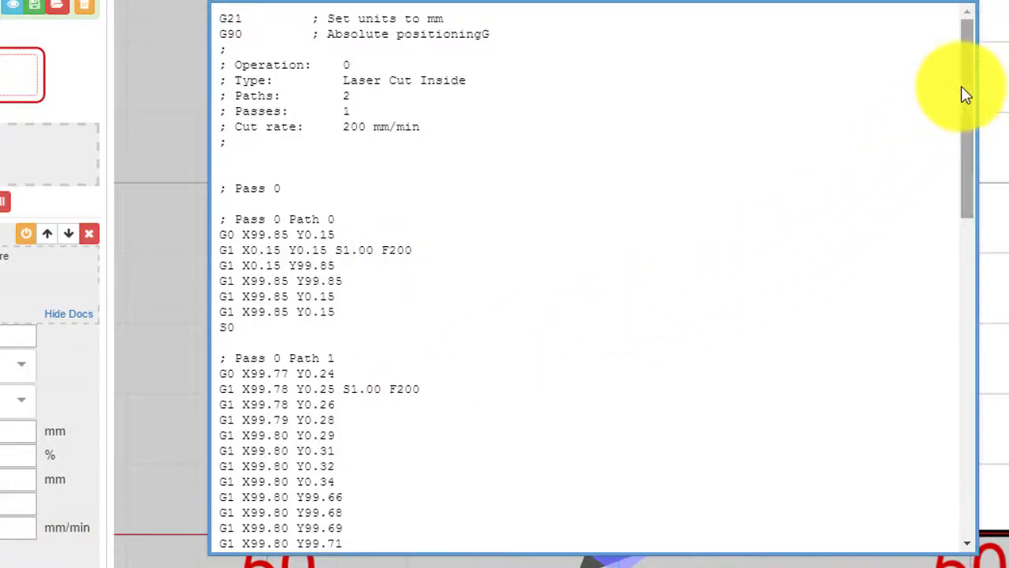
{"action": "left_click_drag", "start_coordinate": [964, 83], "coordinate": [939, 52]}
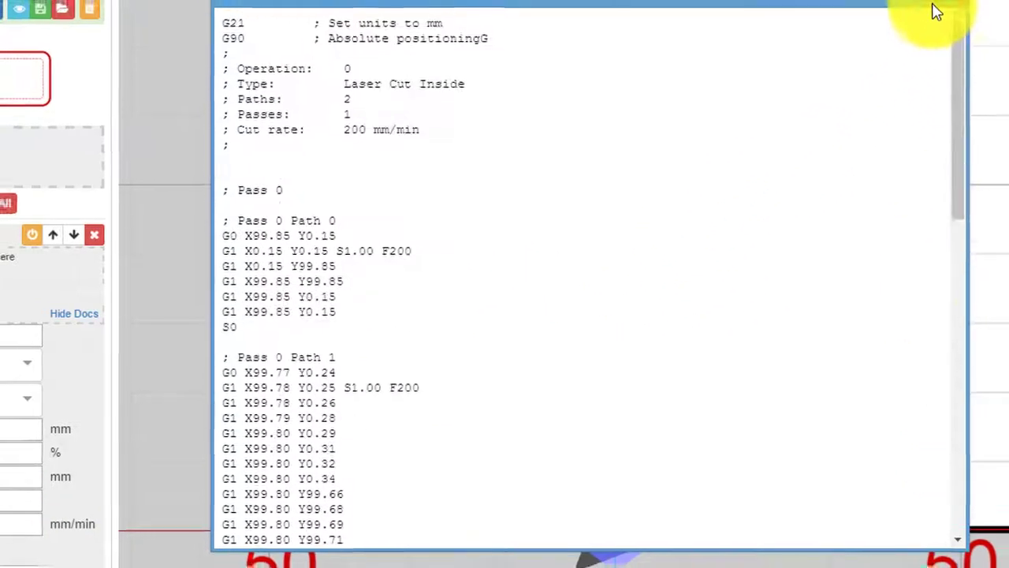
{"action": "left_click", "coordinate": [763, 97]}
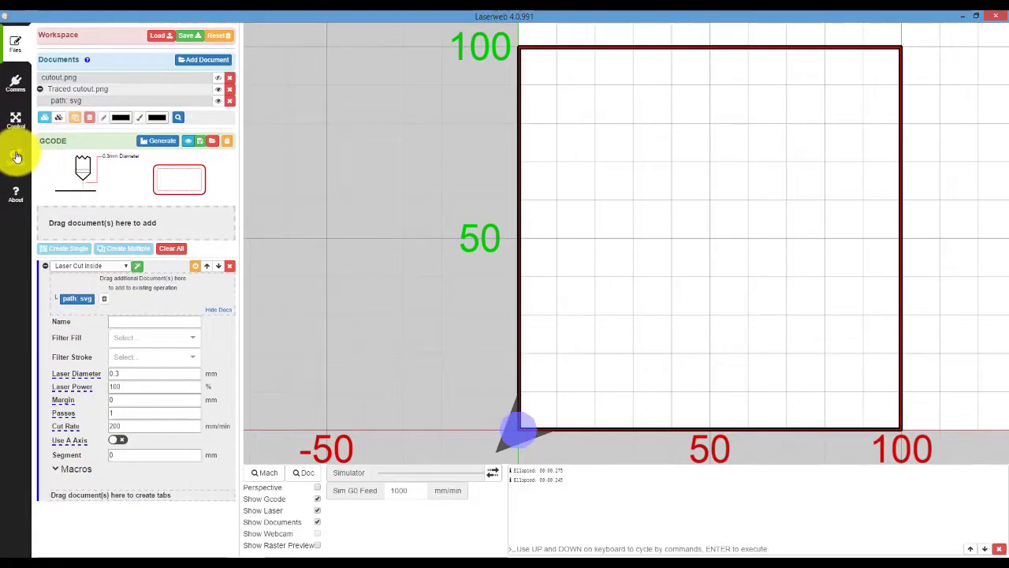
- Open the machine's jog and job-run controls
{"action": "left_click", "coordinate": [18, 120]}
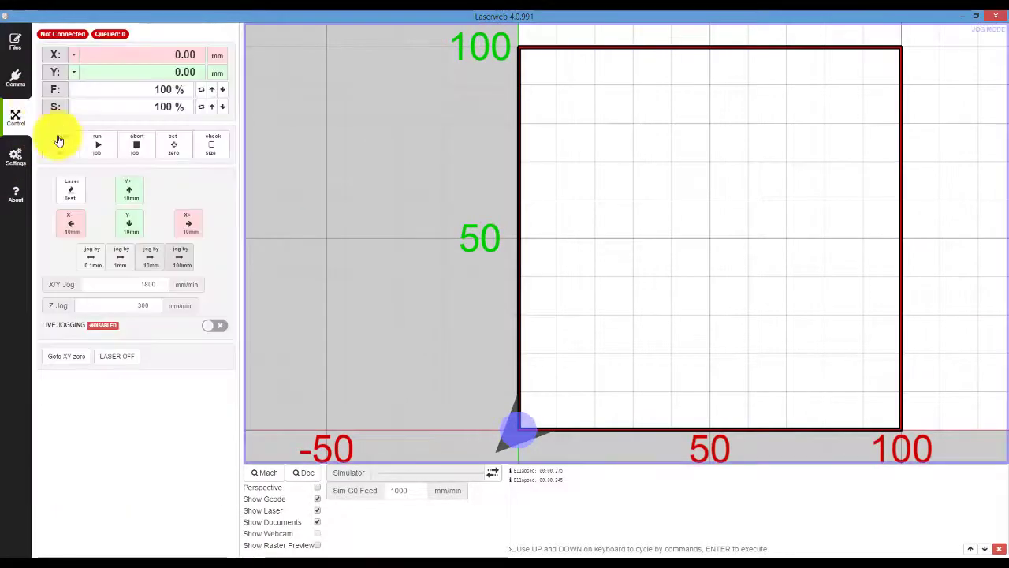